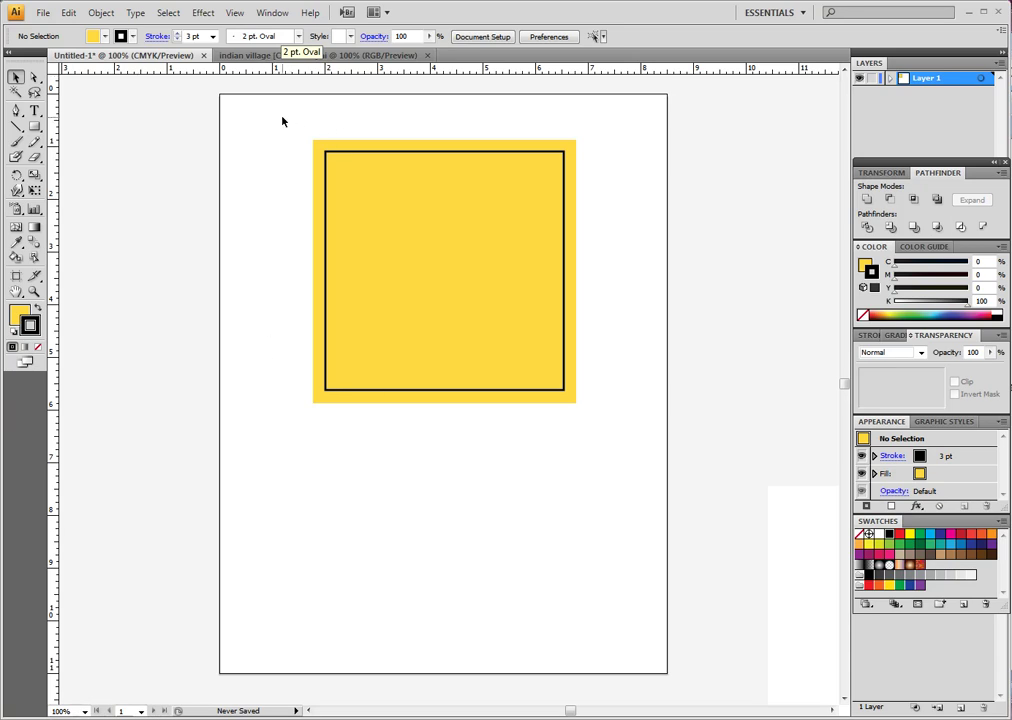
Step: Group the yellow square and its black inner square into one 5 in by 5 in object
{"action": "left_click_drag", "start_coordinate": [288, 125], "coordinate": [596, 438]}
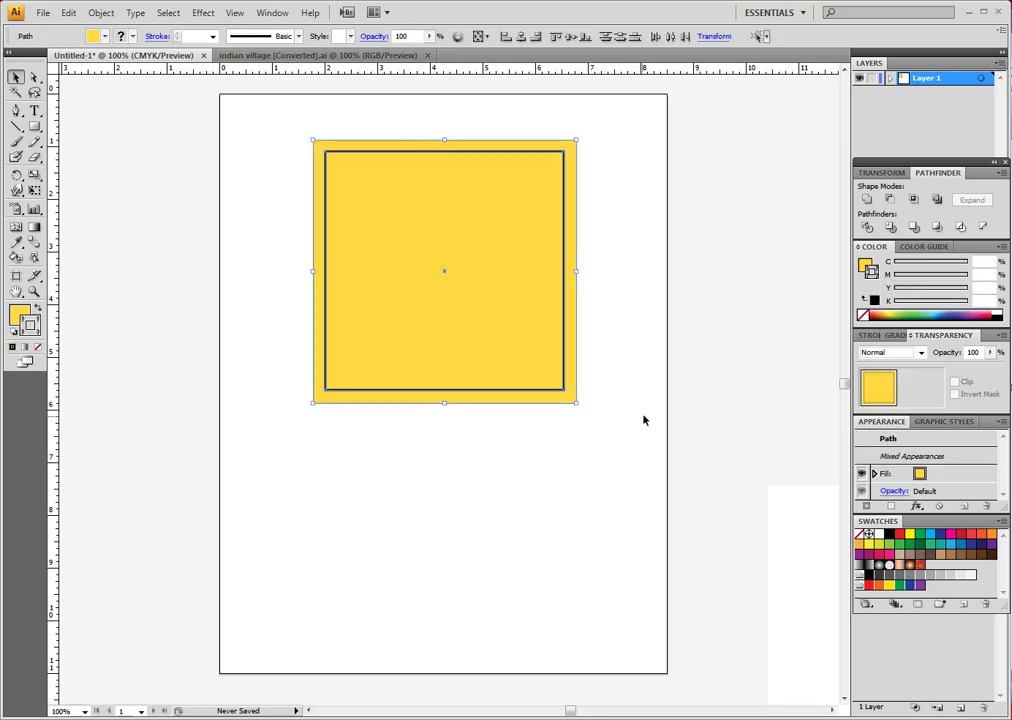
{"action": "right_click", "coordinate": [479, 212]}
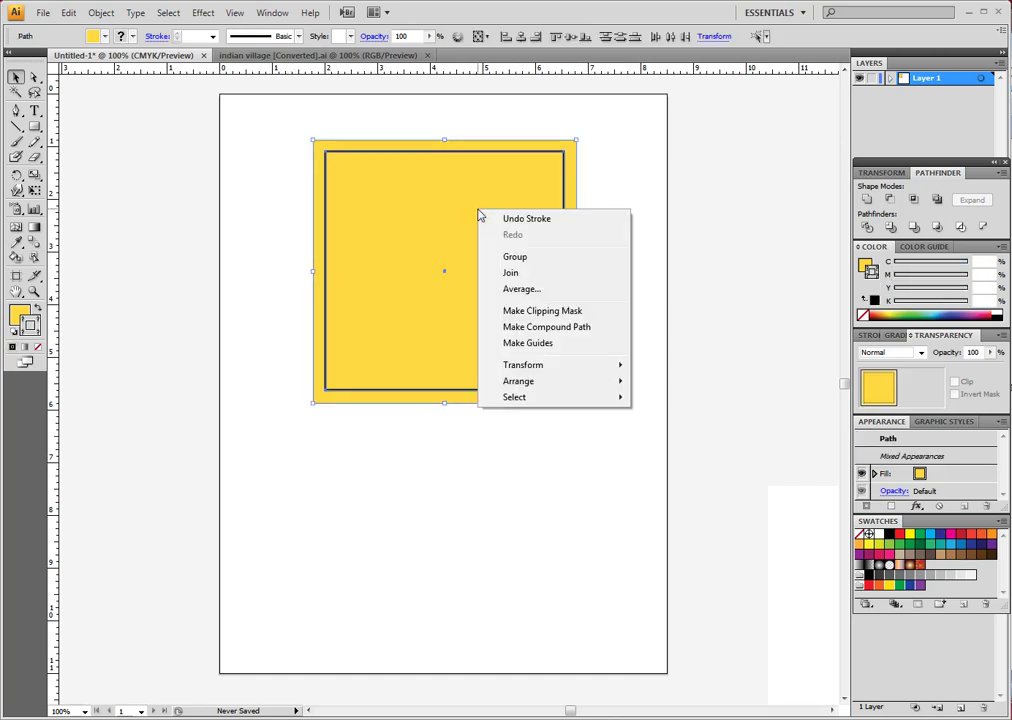
{"action": "left_click", "coordinate": [515, 257]}
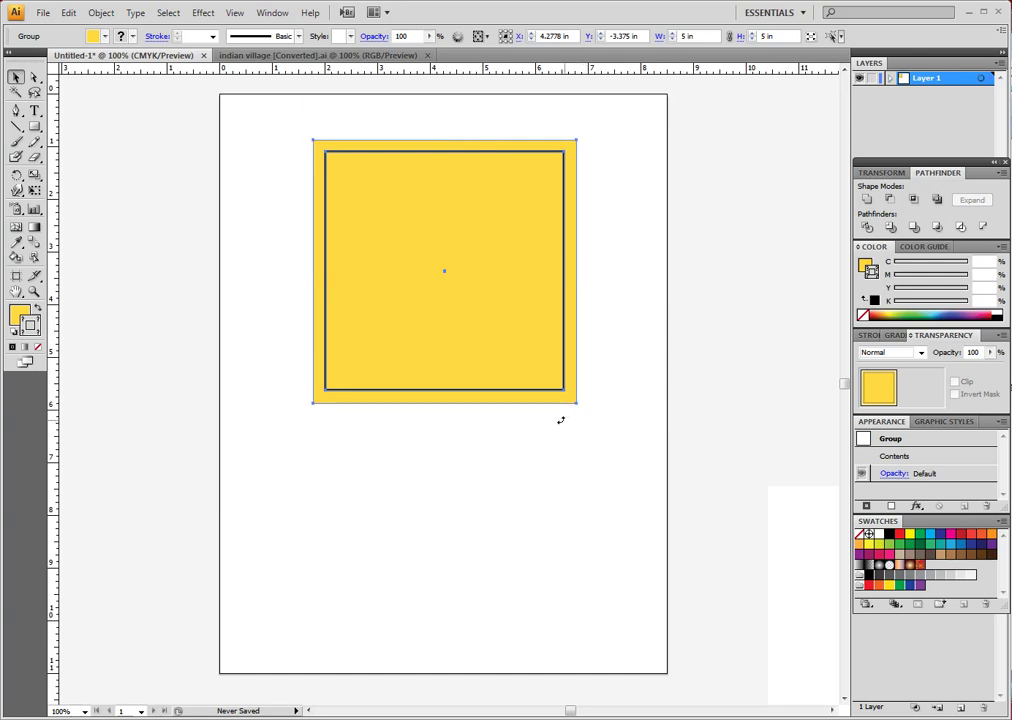
Step: Rotate the square group 45° into a diamond, lower it slightly, and deselect it
{"action": "left_click_drag", "start_coordinate": [512, 432], "coordinate": [506, 463]}
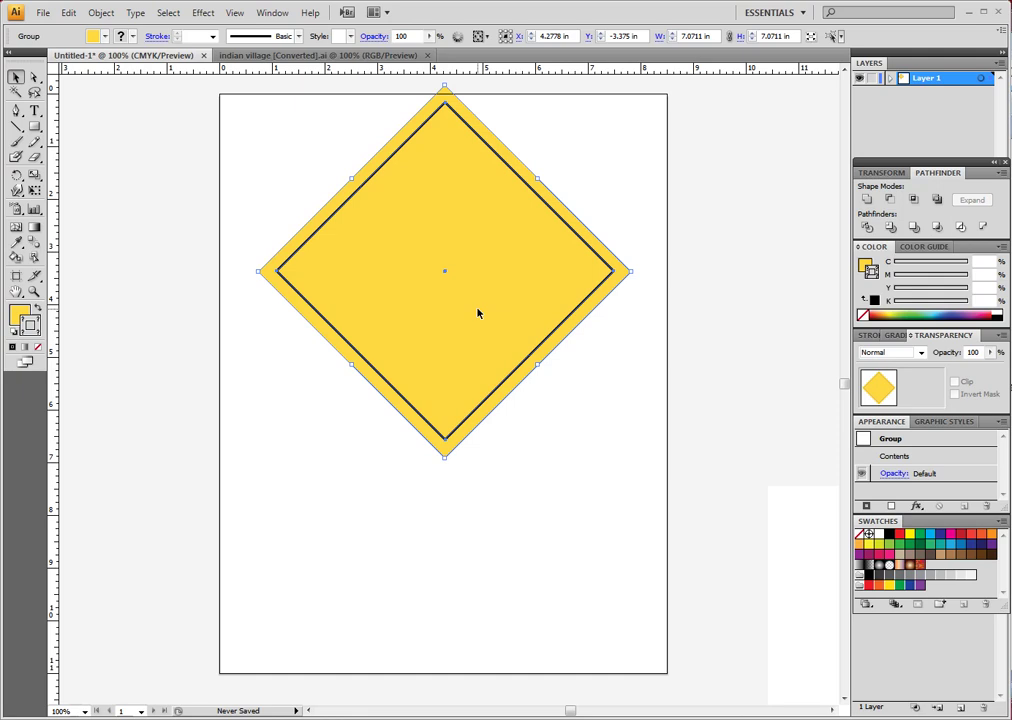
{"action": "left_click_drag", "start_coordinate": [477, 313], "coordinate": [479, 350]}
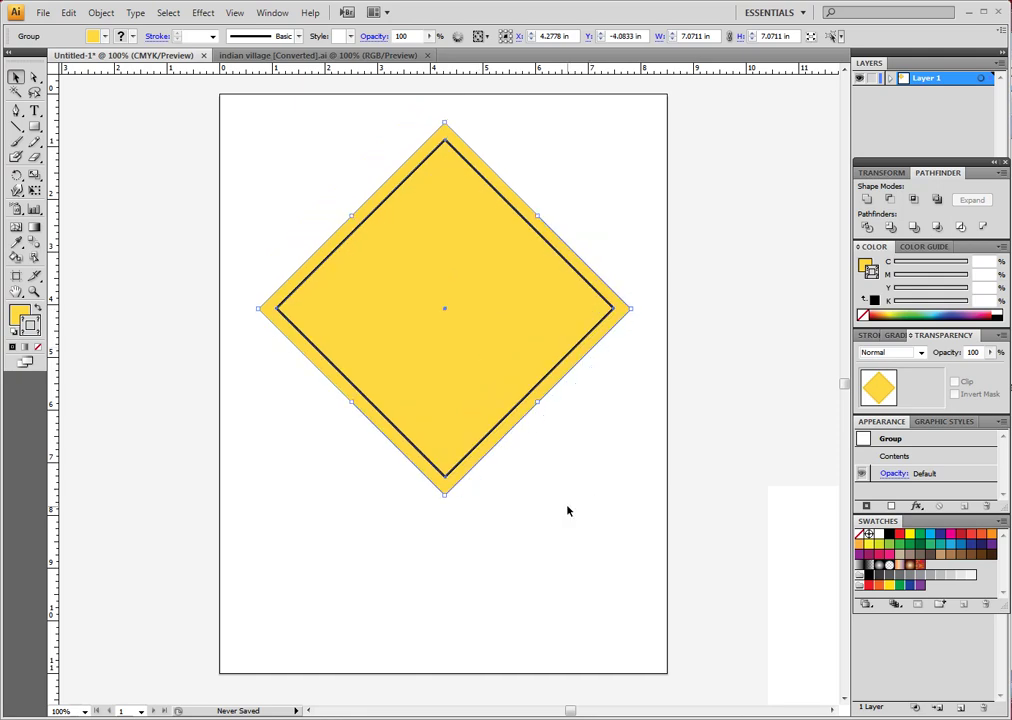
{"action": "left_click", "coordinate": [590, 451]}
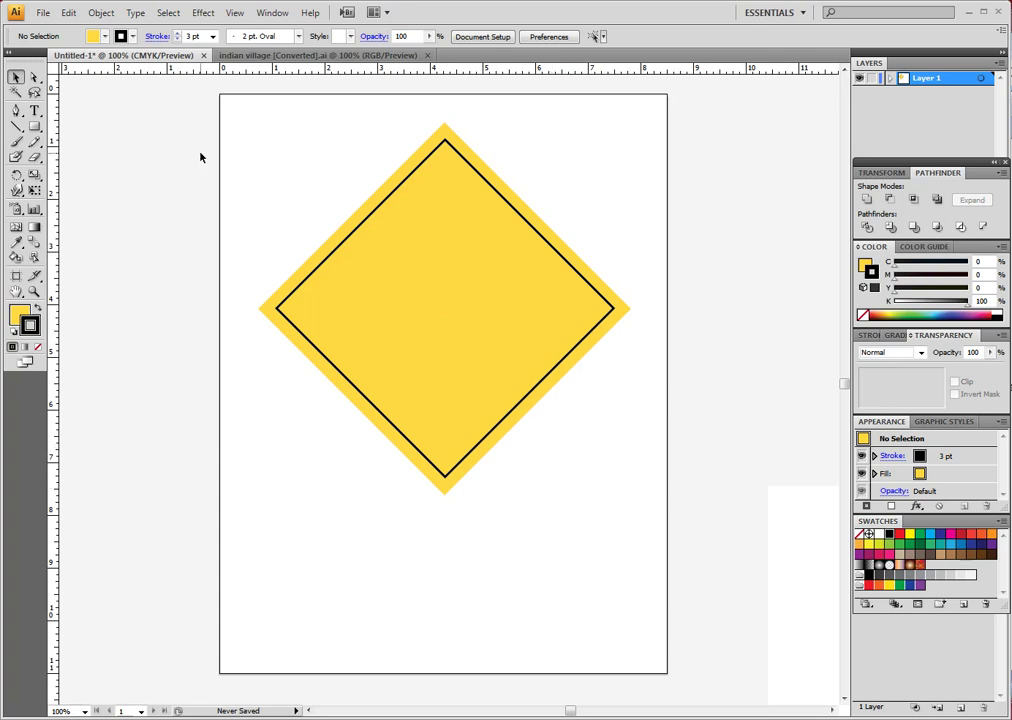
Step: Set the colours to a solid black fill with no stroke
{"action": "left_click", "coordinate": [36, 309]}
{"action": "left_click", "coordinate": [18, 316]}
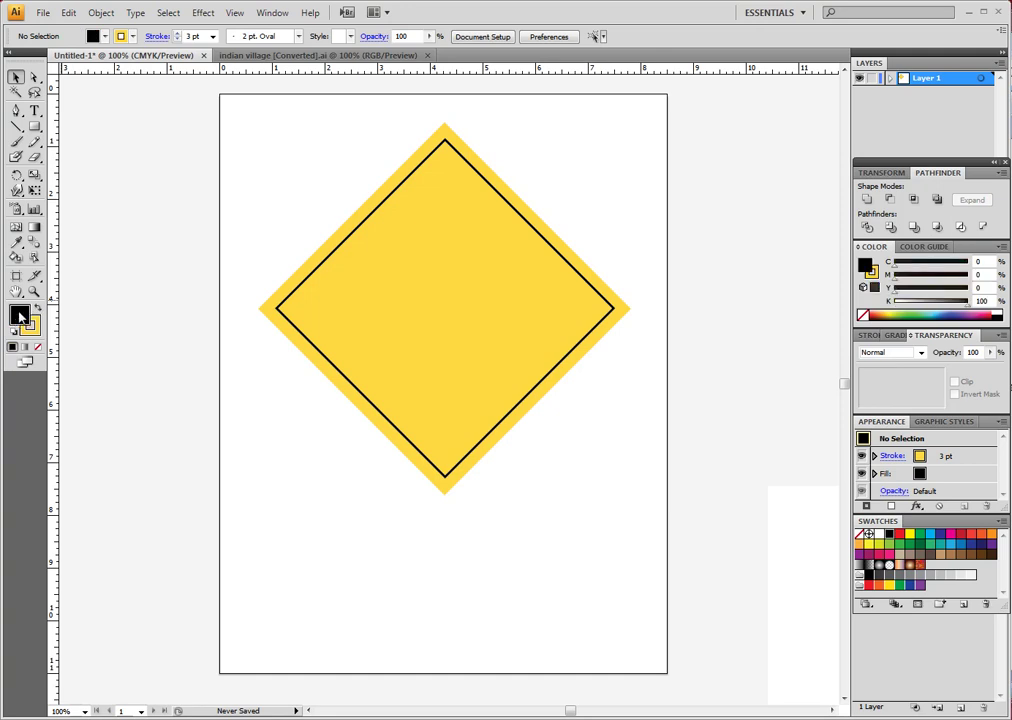
{"action": "left_click", "coordinate": [31, 327]}
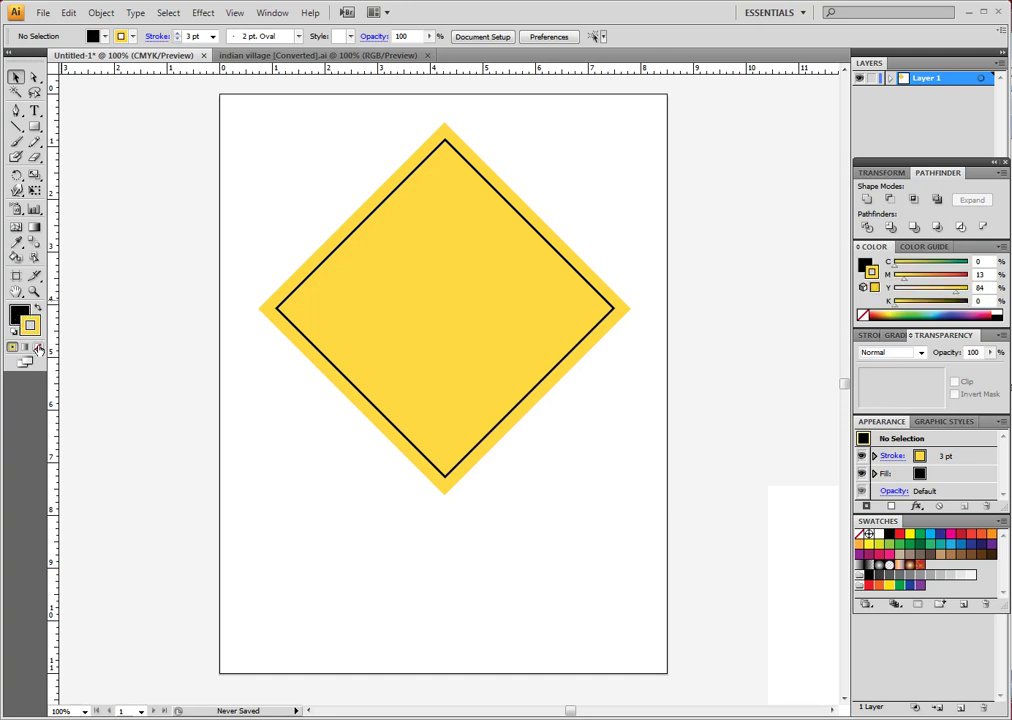
{"action": "left_click", "coordinate": [38, 348]}
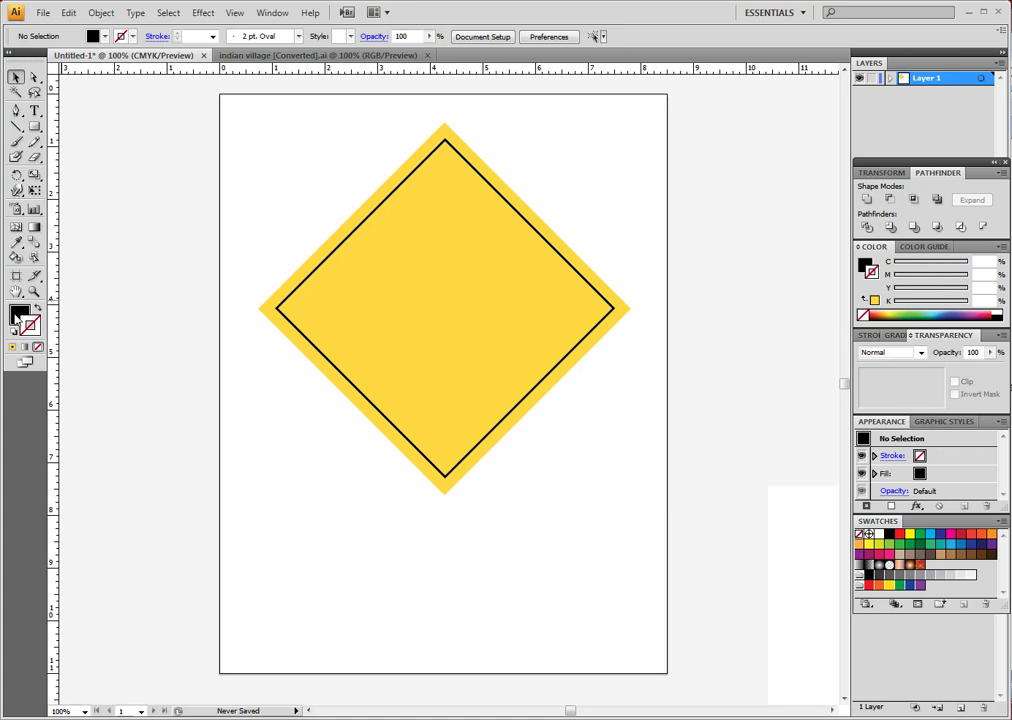
{"action": "left_click", "coordinate": [17, 318]}
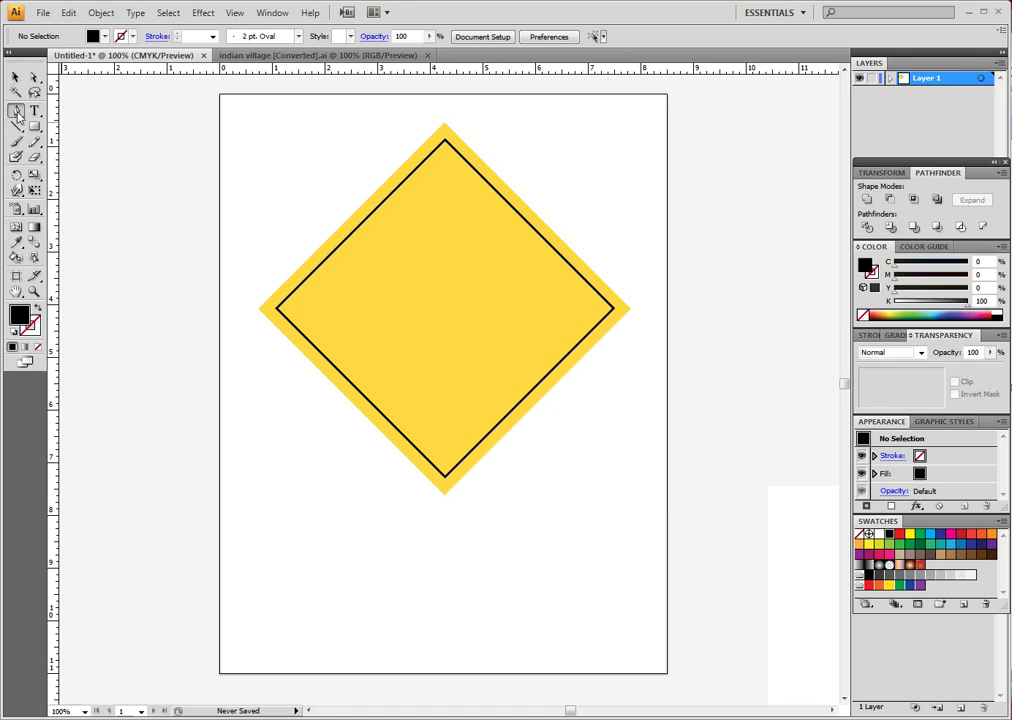
{"action": "left_click", "coordinate": [16, 111]}
Step: Draw a closed black head-profile silhouette with a curved nose, neck, pointed back and curved top
{"action": "left_click", "coordinate": [275, 429]}
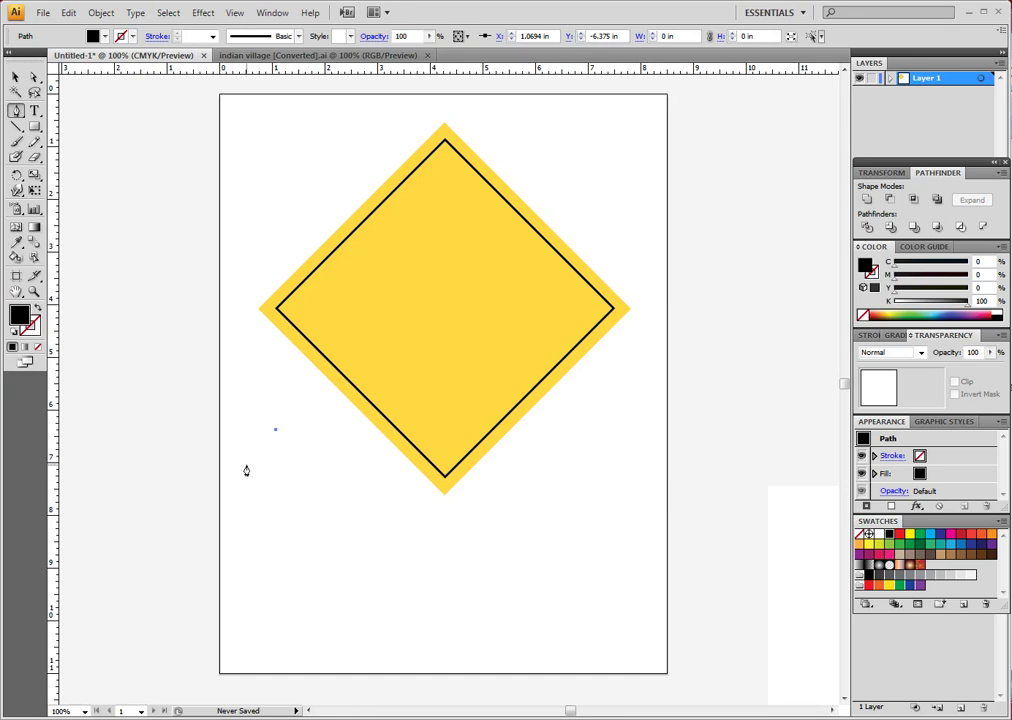
{"action": "left_click_drag", "start_coordinate": [255, 466], "coordinate": [262, 510]}
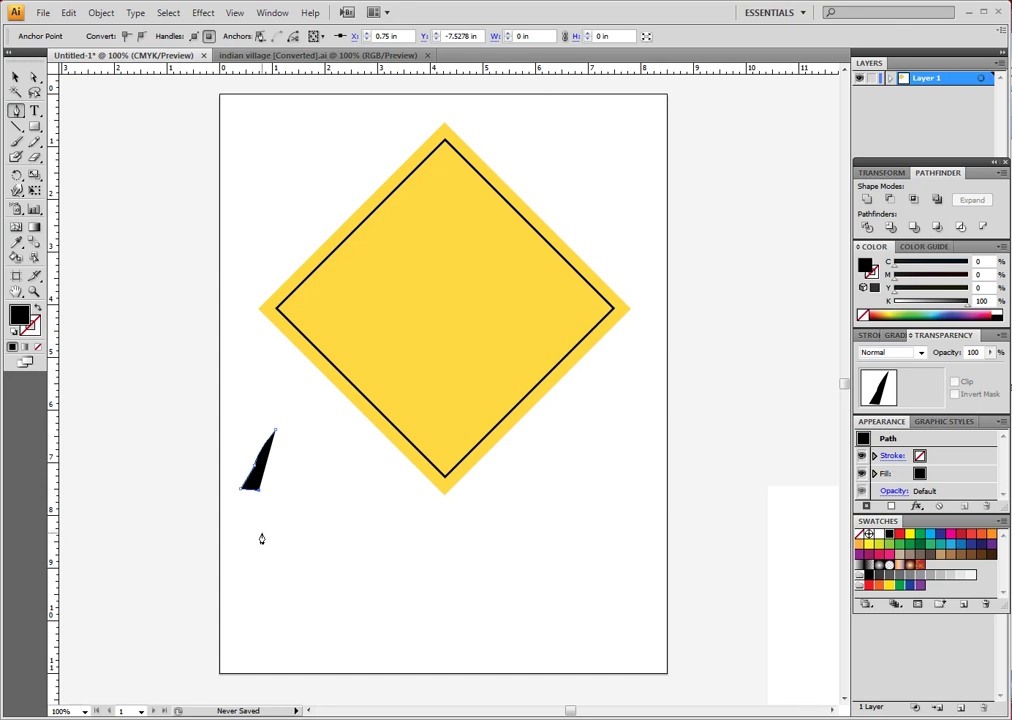
{"action": "left_click", "coordinate": [261, 535]}
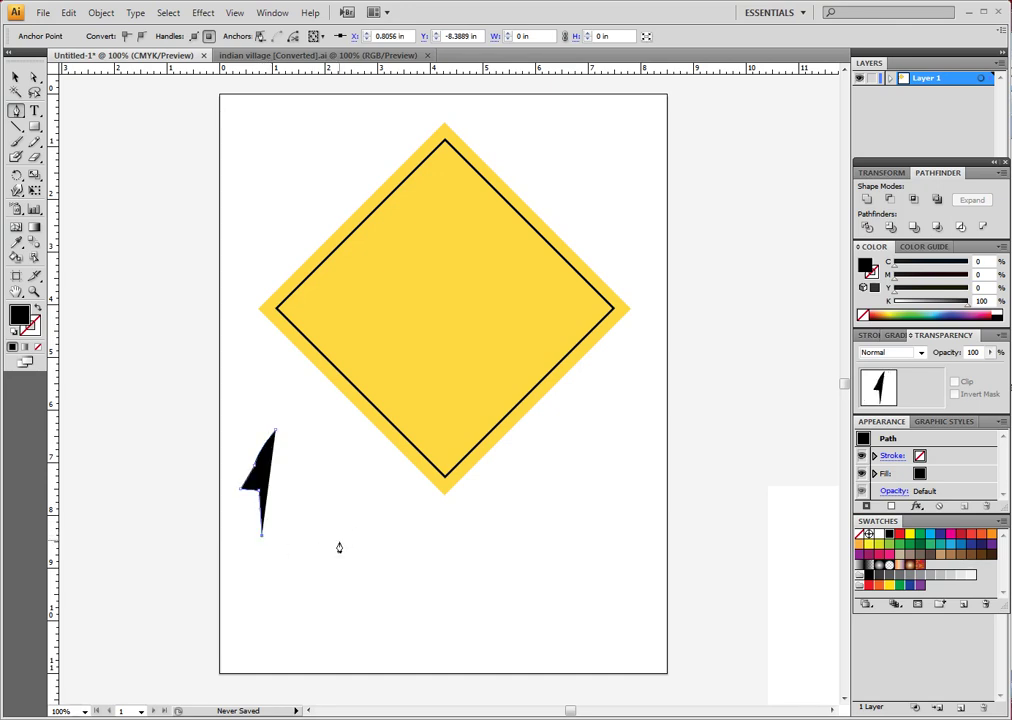
{"action": "left_click", "coordinate": [322, 538]}
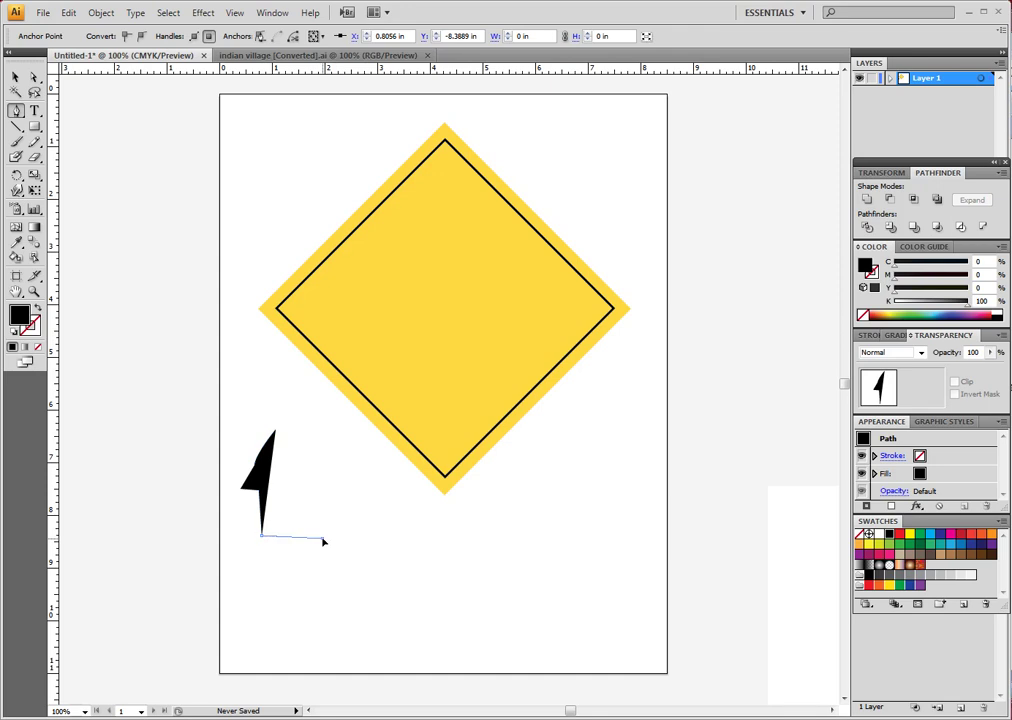
{"action": "left_click", "coordinate": [352, 581]}
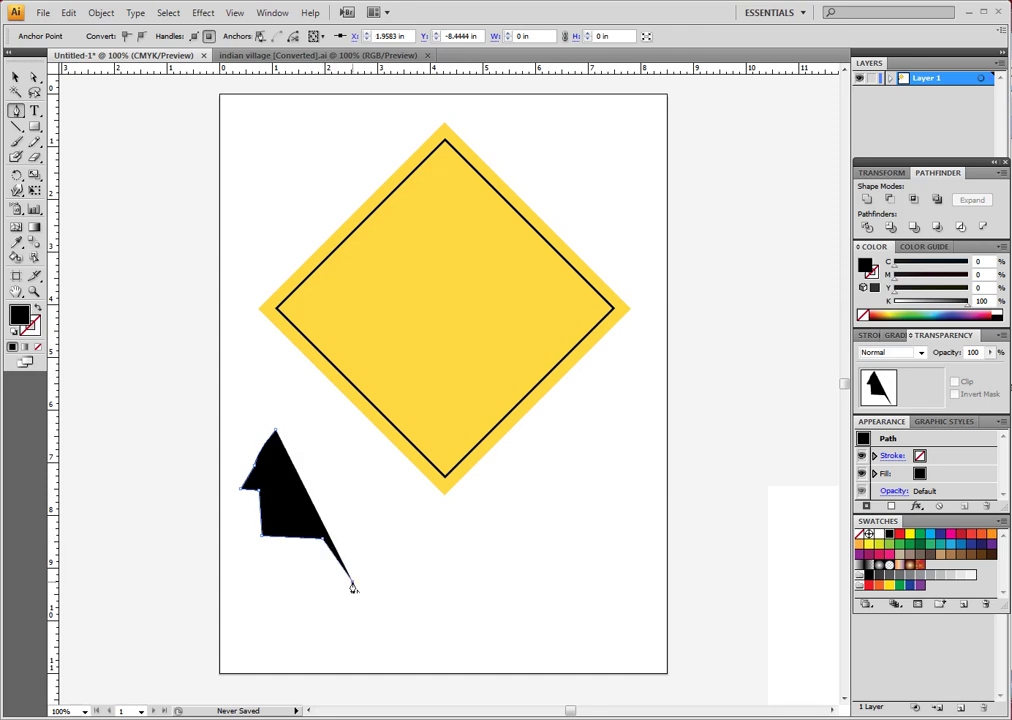
{"action": "left_click", "coordinate": [350, 420]}
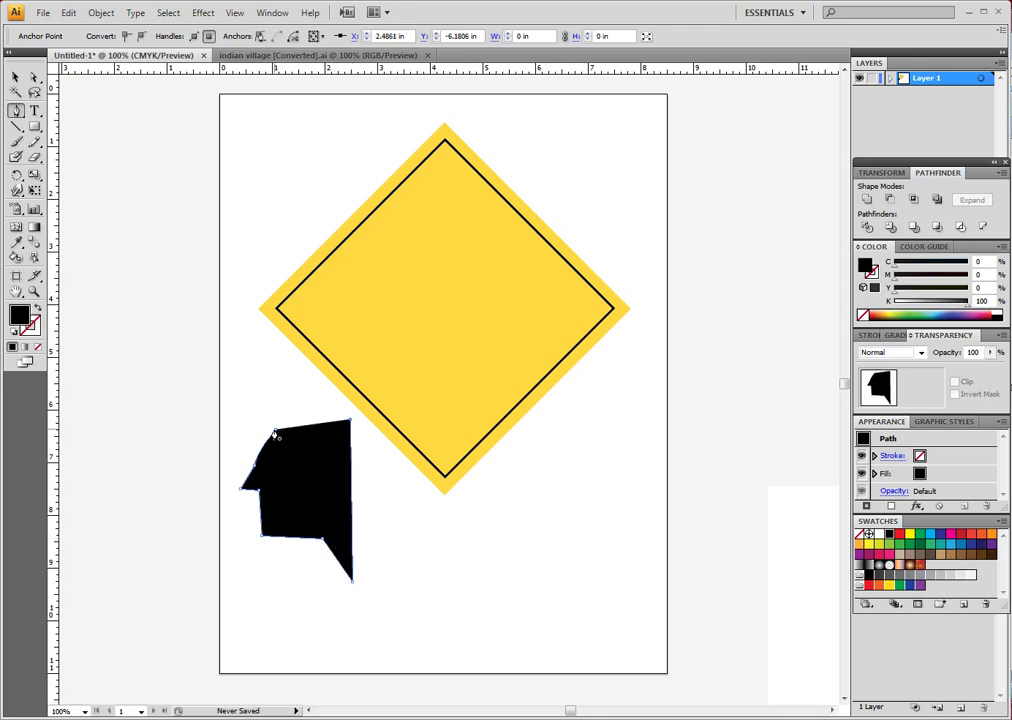
{"action": "left_click_drag", "start_coordinate": [275, 434], "coordinate": [258, 459]}
{"action": "left_click", "coordinate": [15, 77]}
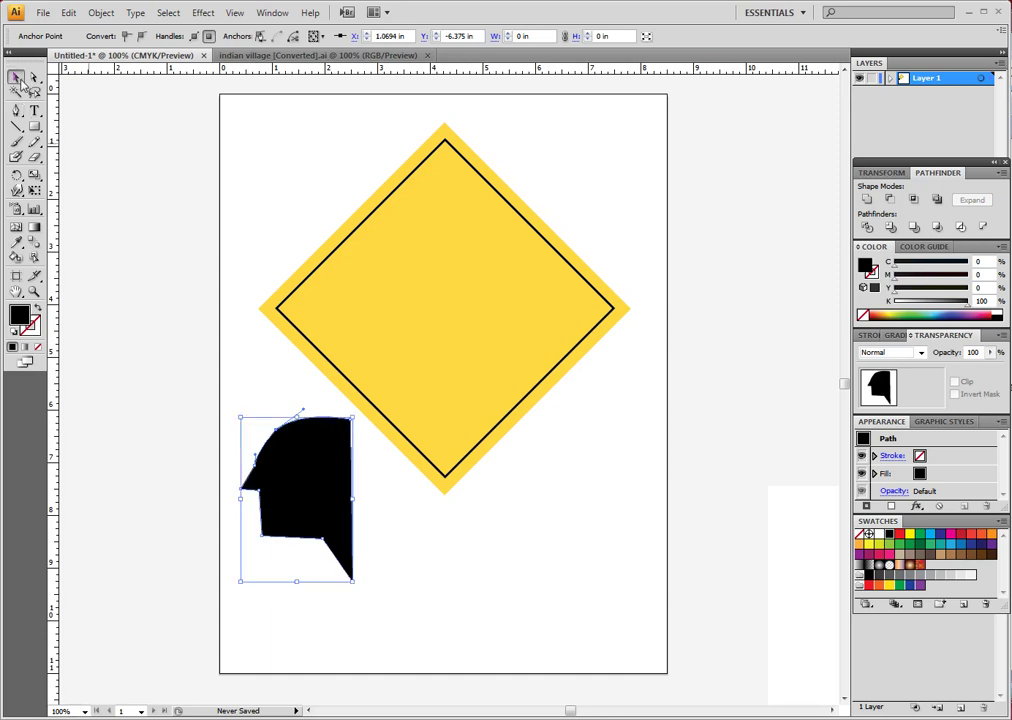
Step: Narrow the head silhouette to about 1.51 in wide and return it below the diamond
{"action": "left_click", "coordinate": [133, 217]}
{"action": "left_click_drag", "start_coordinate": [312, 470], "coordinate": [451, 285]}
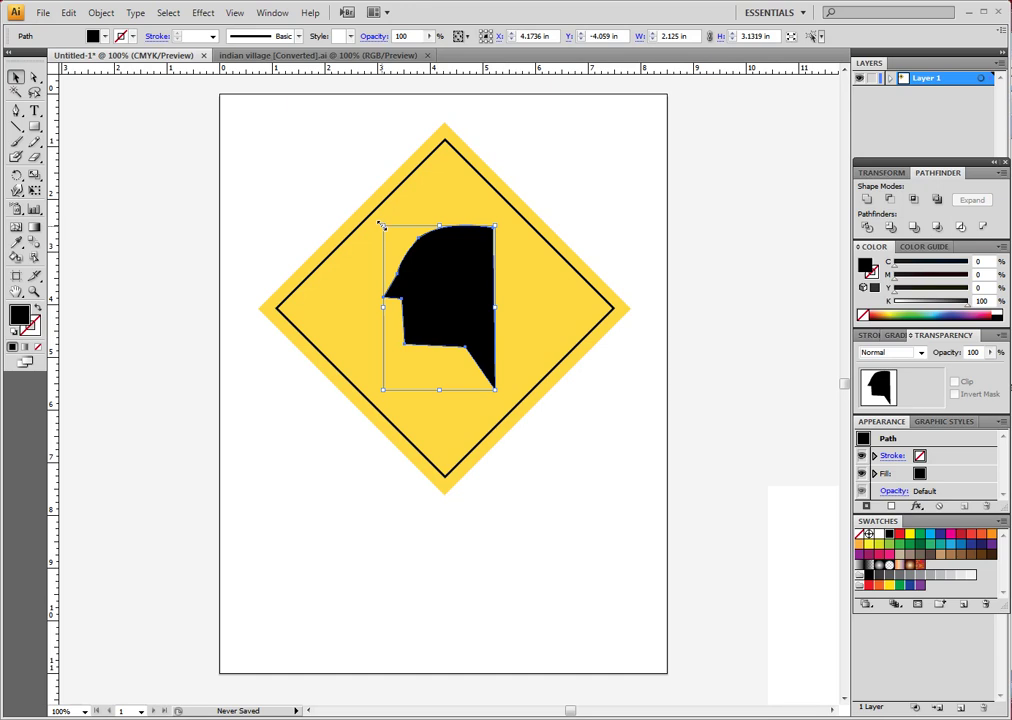
{"action": "left_click_drag", "start_coordinate": [383, 224], "coordinate": [414, 229]}
{"action": "left_click_drag", "start_coordinate": [460, 297], "coordinate": [271, 535]}
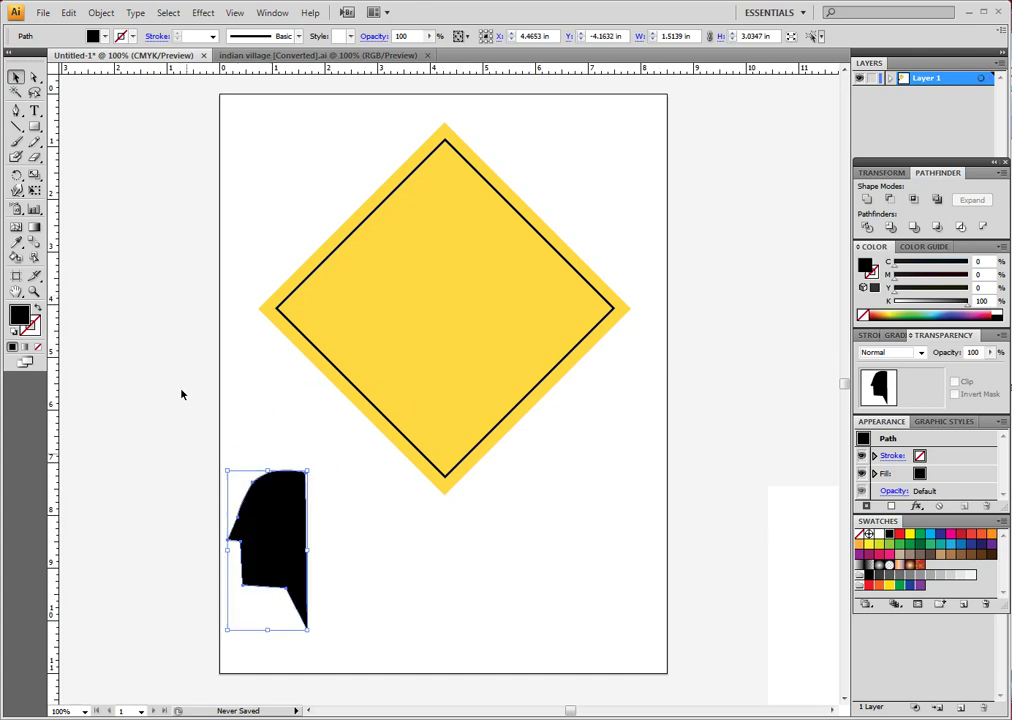
Step: Start a new Pen path just below the head's chin
{"action": "left_click", "coordinate": [123, 225]}
{"action": "left_click", "coordinate": [16, 110]}
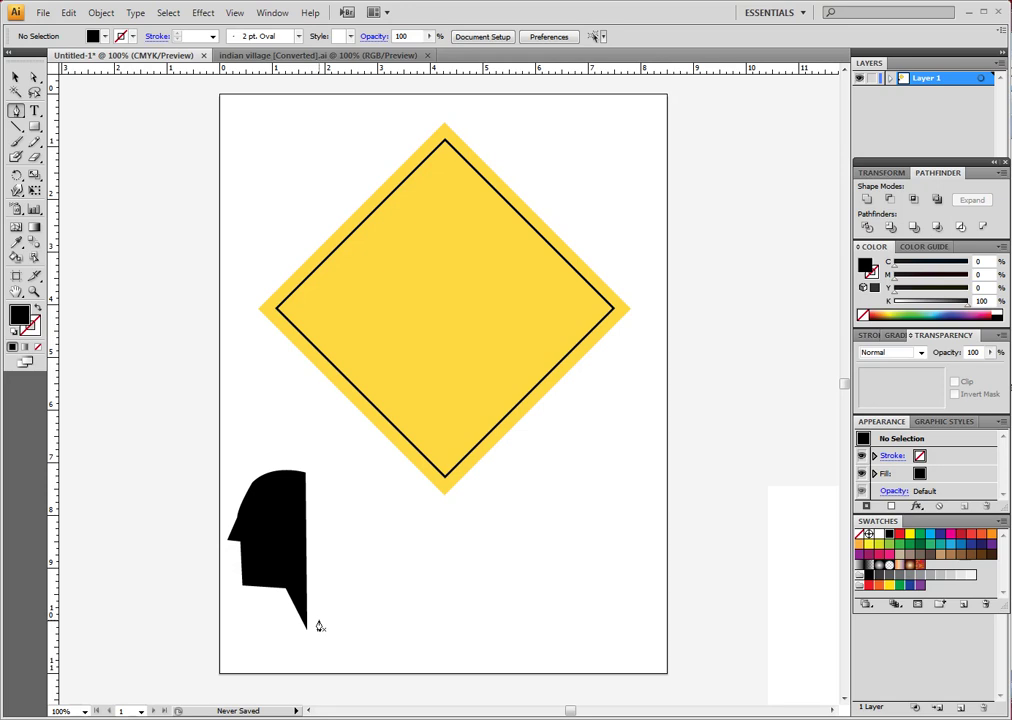
{"action": "left_click", "coordinate": [319, 621]}
Step: Draw a sawtooth zigzag stepping diagonally down and right from the chin
{"action": "left_click", "coordinate": [319, 627]}
{"action": "left_click", "coordinate": [313, 634]}
{"action": "left_click", "coordinate": [319, 634]}
{"action": "left_click", "coordinate": [320, 639]}
{"action": "left_click", "coordinate": [326, 637]}
{"action": "left_click", "coordinate": [325, 642]}
{"action": "left_click", "coordinate": [332, 644]}
{"action": "left_click", "coordinate": [331, 649]}
{"action": "left_click", "coordinate": [339, 650]}
{"action": "left_click", "coordinate": [338, 655]}
{"action": "left_click", "coordinate": [345, 656]}
{"action": "left_click", "coordinate": [365, 660]}
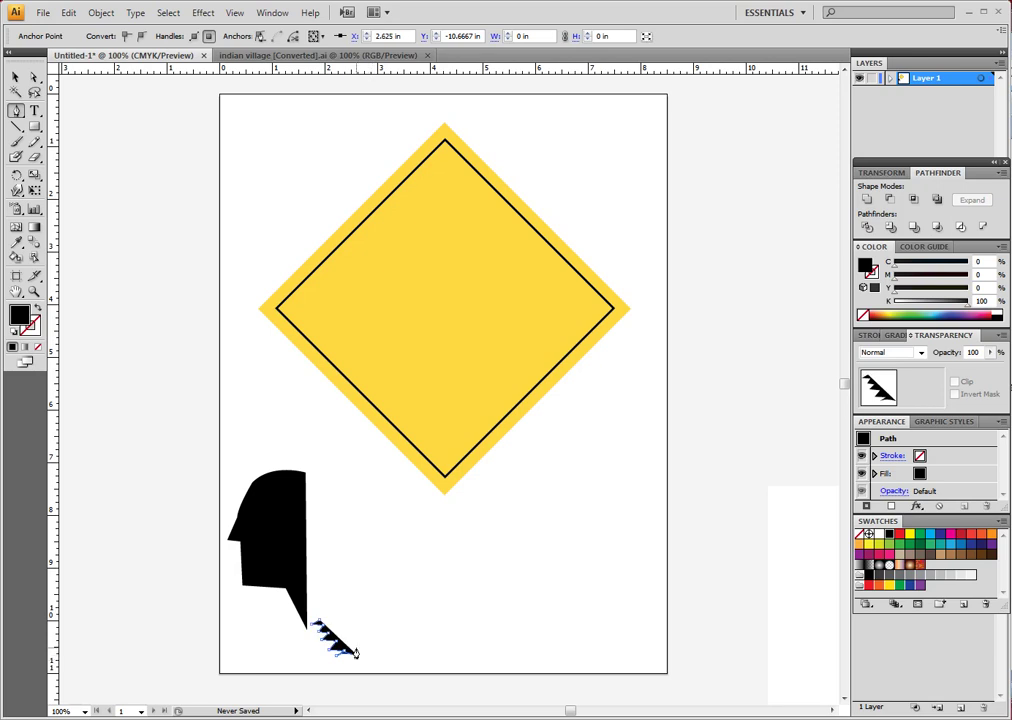
Step: Add spikes along the right side and close the jagged shape at its start point
{"action": "left_click", "coordinate": [358, 647]}
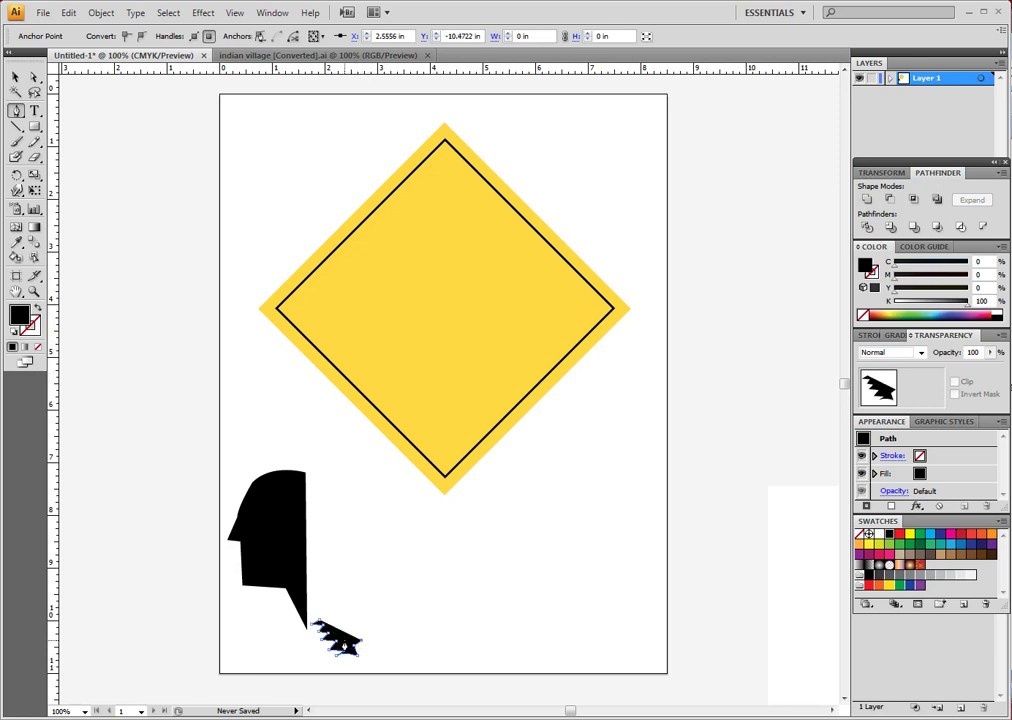
{"action": "left_click", "coordinate": [349, 632]}
{"action": "left_click", "coordinate": [354, 644]}
{"action": "left_click", "coordinate": [361, 638]}
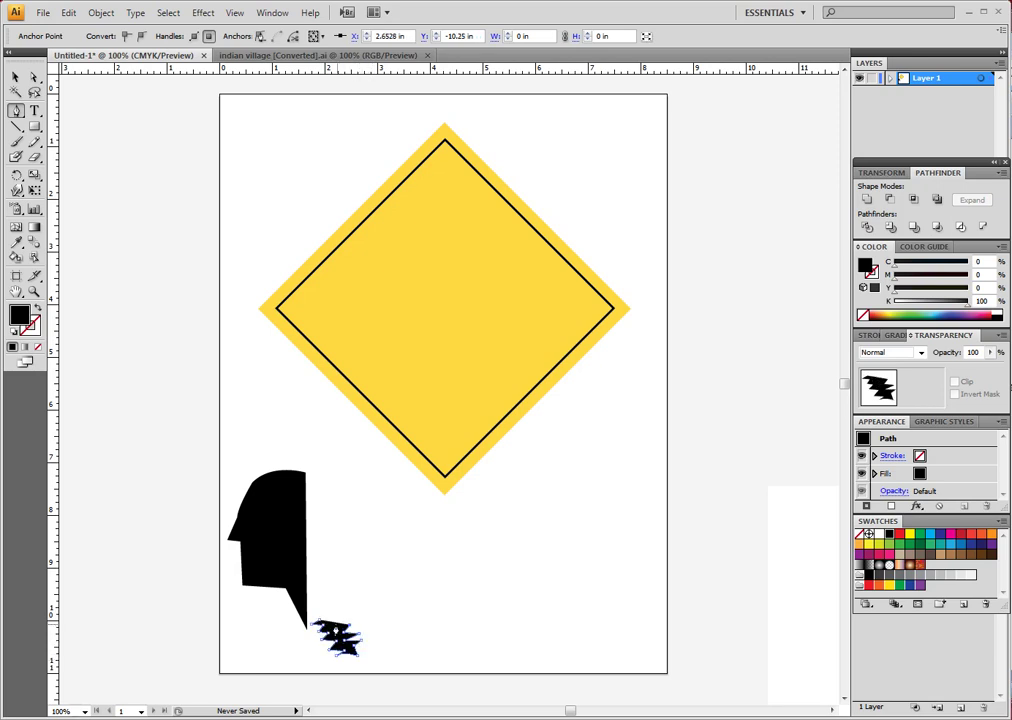
{"action": "left_click", "coordinate": [318, 620]}
{"action": "left_click", "coordinate": [335, 628]}
{"action": "left_click", "coordinate": [341, 617]}
{"action": "left_click", "coordinate": [313, 623]}
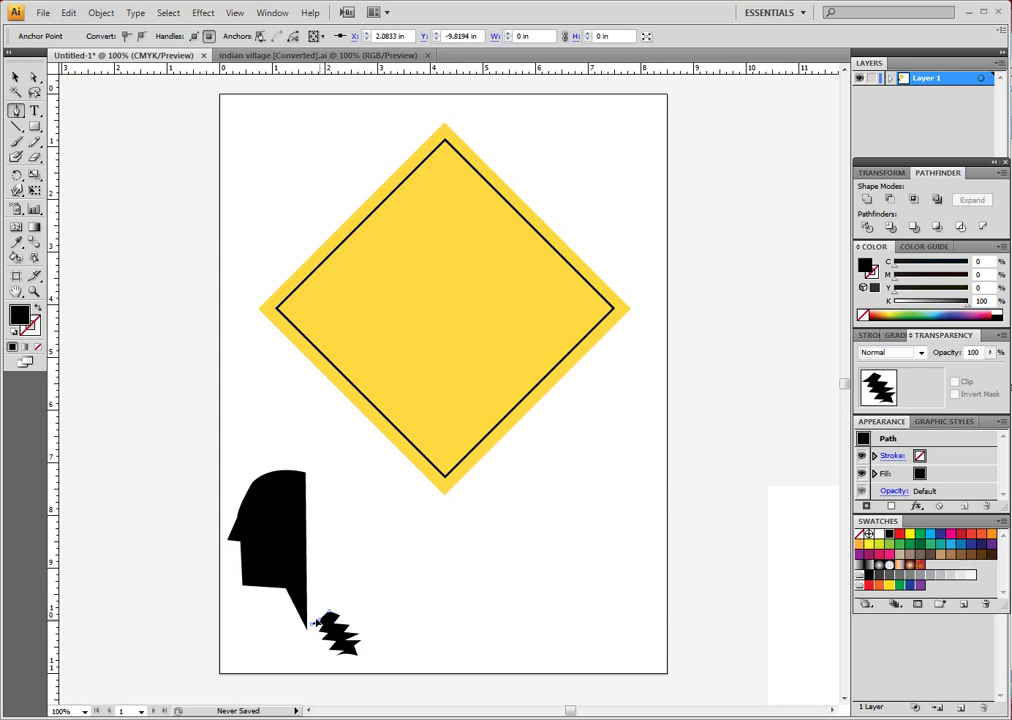
{"action": "left_click", "coordinate": [313, 624]}
{"action": "left_click", "coordinate": [15, 77]}
Step: Resize the jagged shape slightly and nudge it upward
{"action": "left_click_drag", "start_coordinate": [362, 657], "coordinate": [374, 662]}
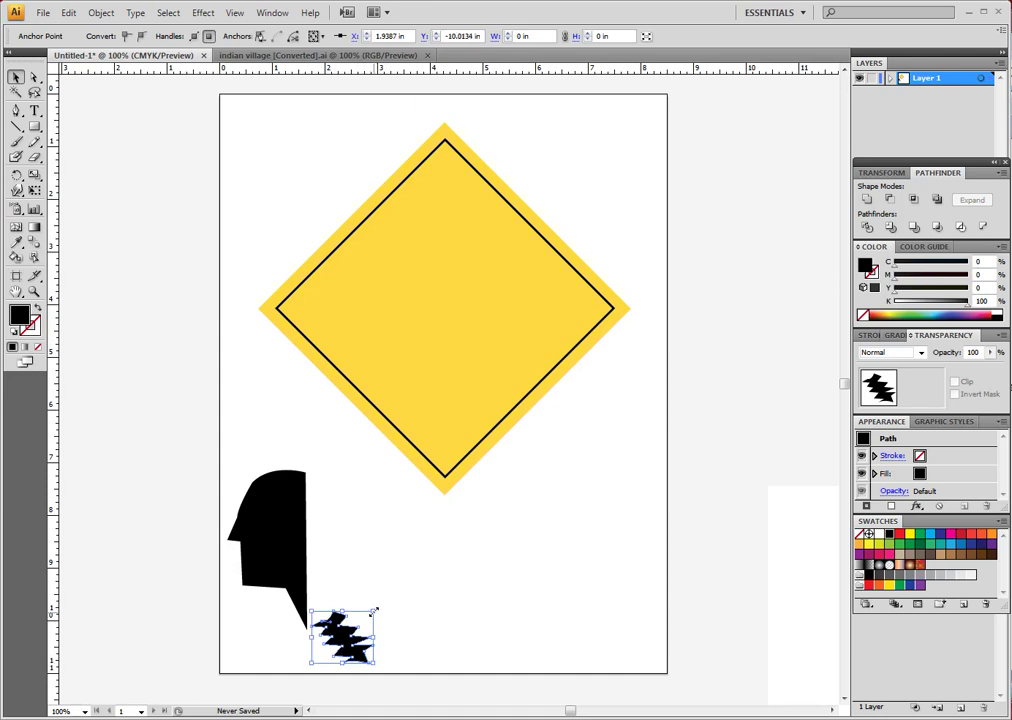
{"action": "left_click_drag", "start_coordinate": [372, 613], "coordinate": [355, 620]}
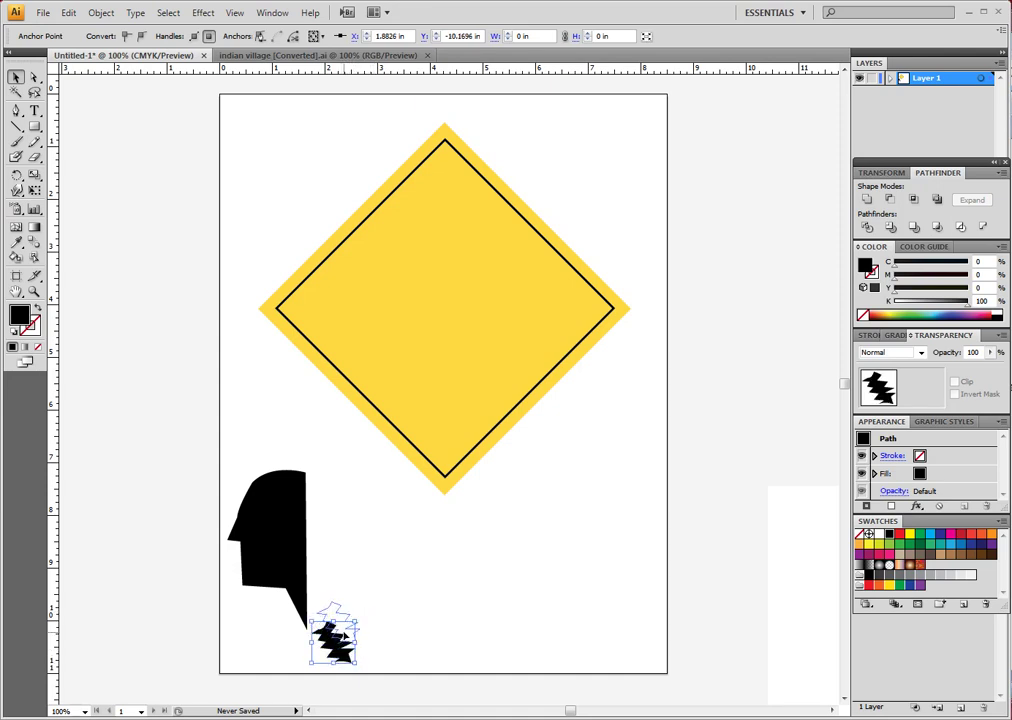
{"action": "key", "text": "shift+Up"}
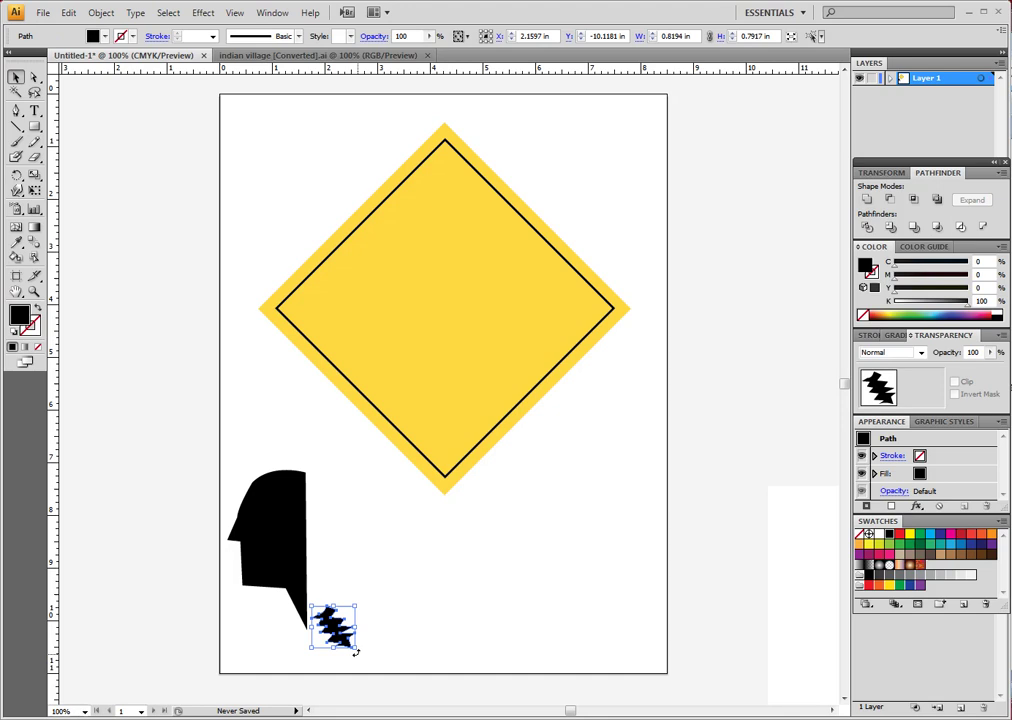
Step: Rotate the jagged shape about 30° and place a larger copy just above it
{"action": "mouse_move", "coordinate": [357, 653]}
{"action": "left_mouse_down"}
{"action": "mouse_move", "coordinate": [373, 639]}
{"action": "mouse_move", "coordinate": [356, 640]}
{"action": "mouse_move", "coordinate": [384, 646]}
{"action": "mouse_move", "coordinate": [368, 633]}
{"action": "mouse_move", "coordinate": [360, 656]}
{"action": "left_mouse_up"}
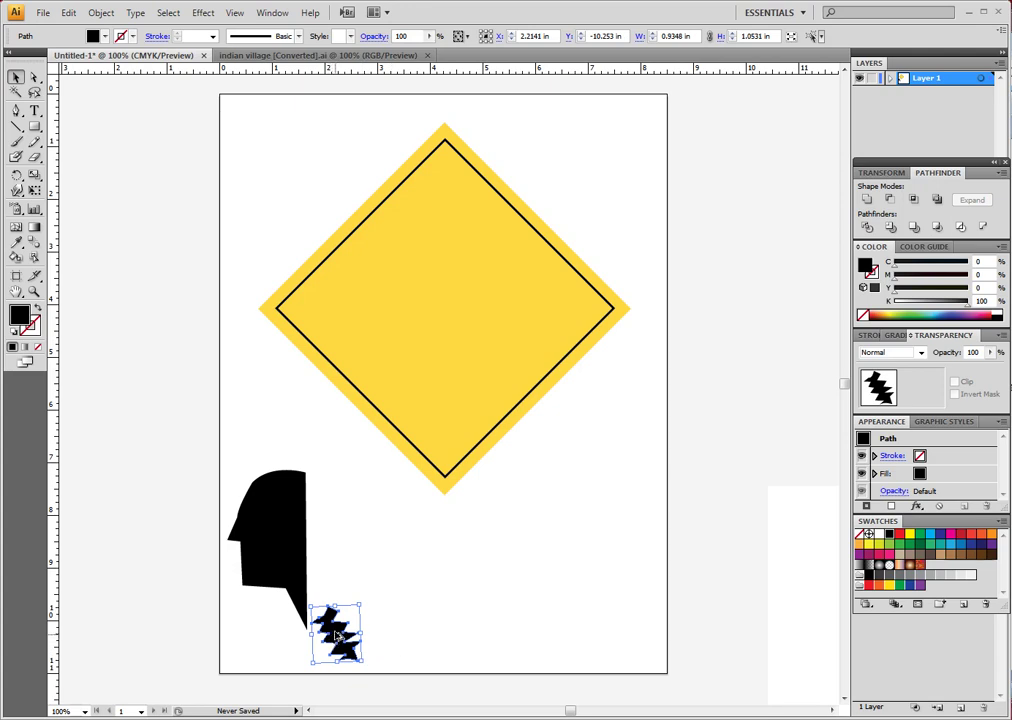
{"action": "left_click_drag", "start_coordinate": [335, 638], "coordinate": [397, 606]}
{"action": "left_click", "coordinate": [451, 597]}
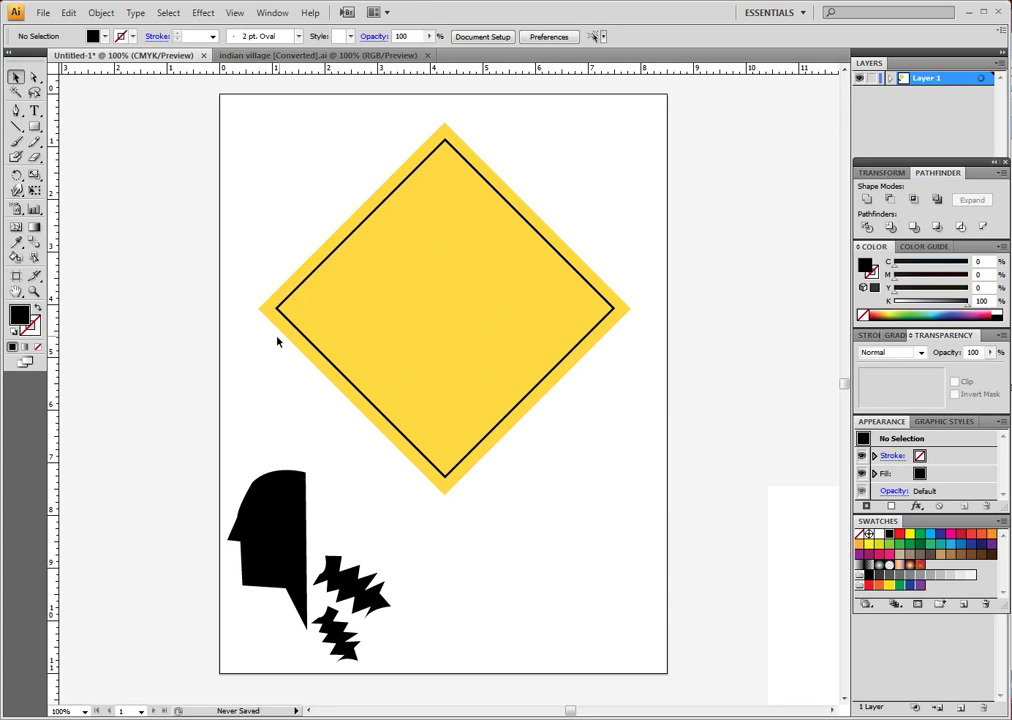
Step: Group the head and both jagged shapes and move them into the yellow diamond
{"action": "left_click_drag", "start_coordinate": [207, 449], "coordinate": [388, 670]}
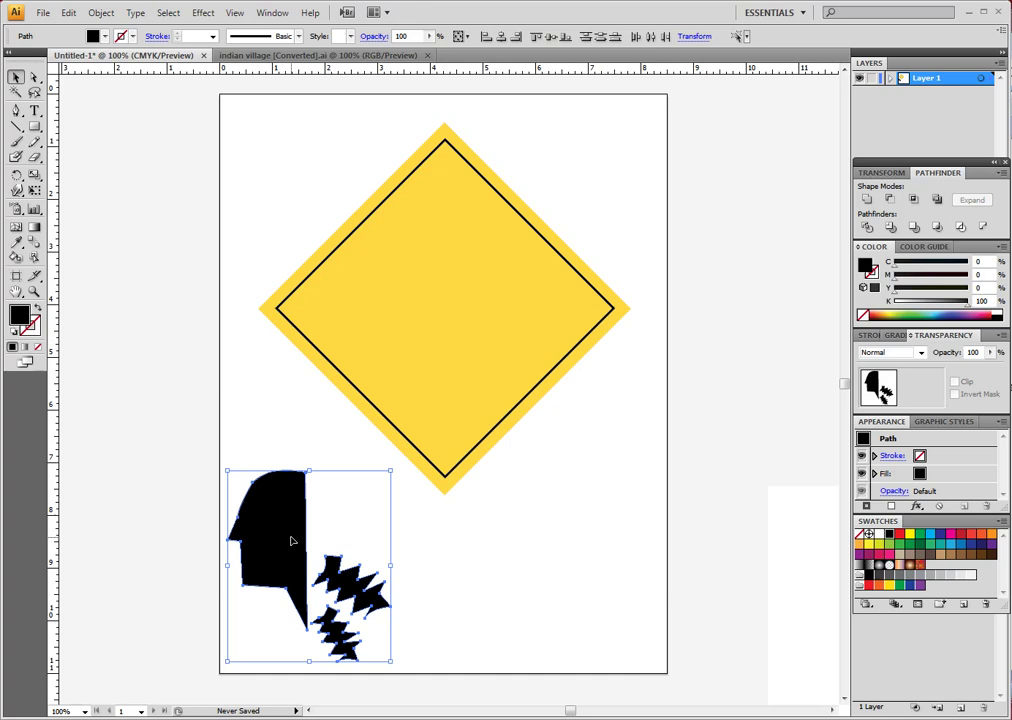
{"action": "right_click", "coordinate": [294, 539]}
{"action": "left_click", "coordinate": [339, 589]}
{"action": "left_click_drag", "start_coordinate": [296, 558], "coordinate": [468, 278]}
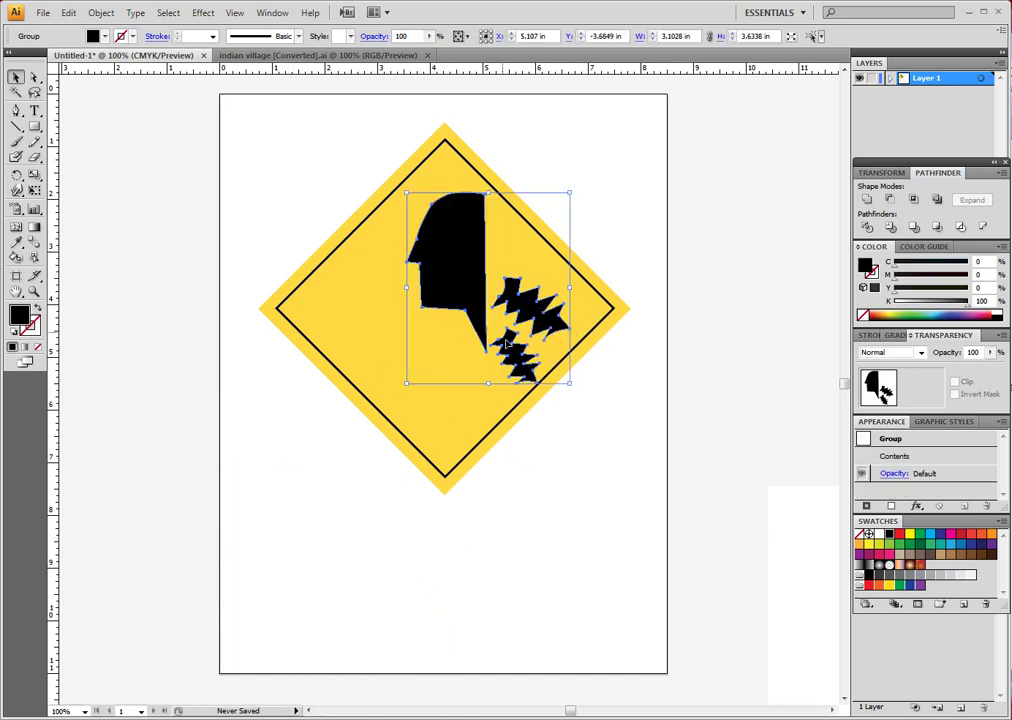
{"action": "left_click_drag", "start_coordinate": [450, 244], "coordinate": [452, 247]}
Step: Ungroup the head and jagged shapes inside the diamond and clear the selection
{"action": "right_click", "coordinate": [459, 255]}
{"action": "left_click", "coordinate": [498, 316]}
{"action": "left_click", "coordinate": [590, 452]}
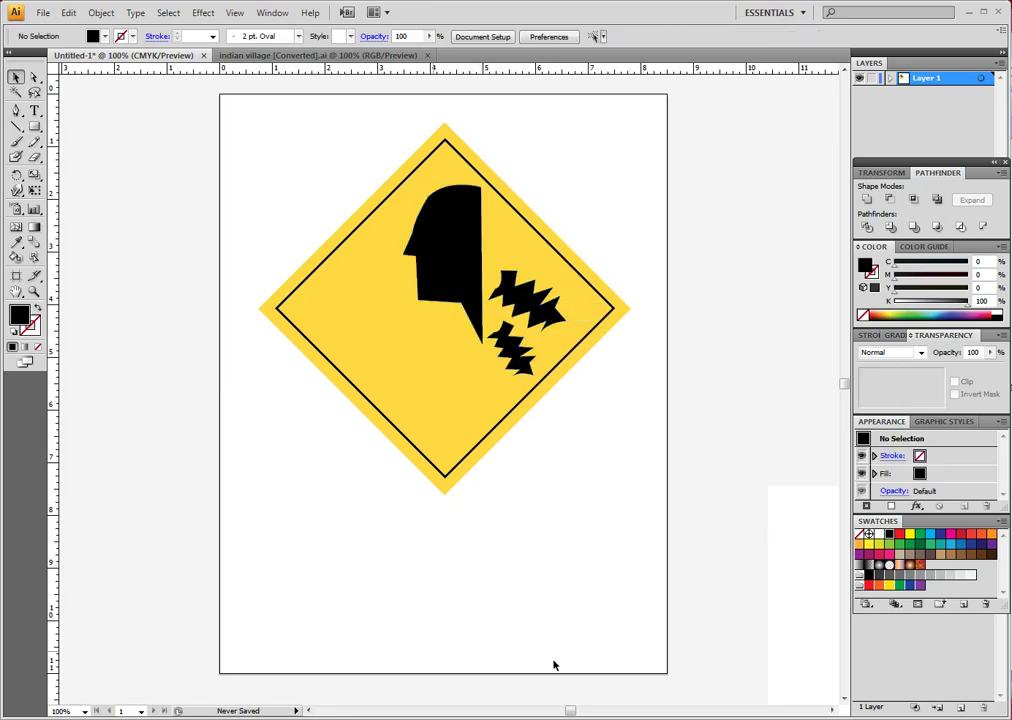